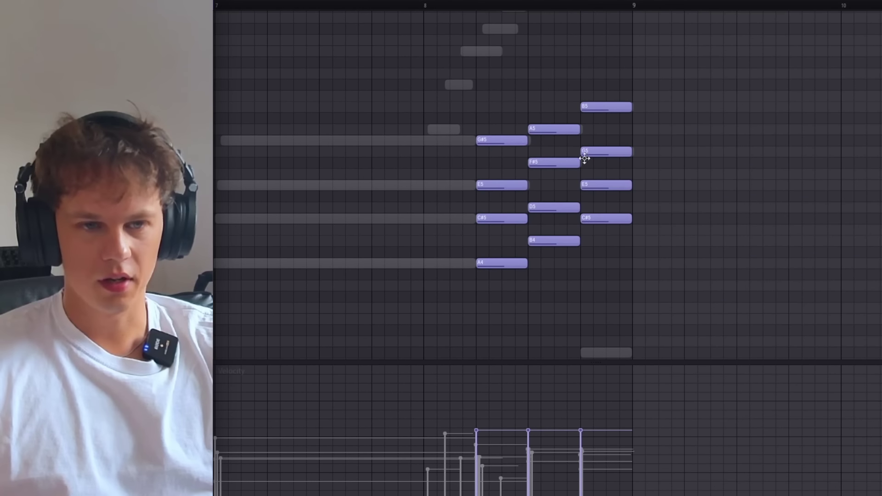
Inspect the second Fruity Parametric EQ 2 on the Soundpaint mixer track.
scroll(581, 177, down, 4)
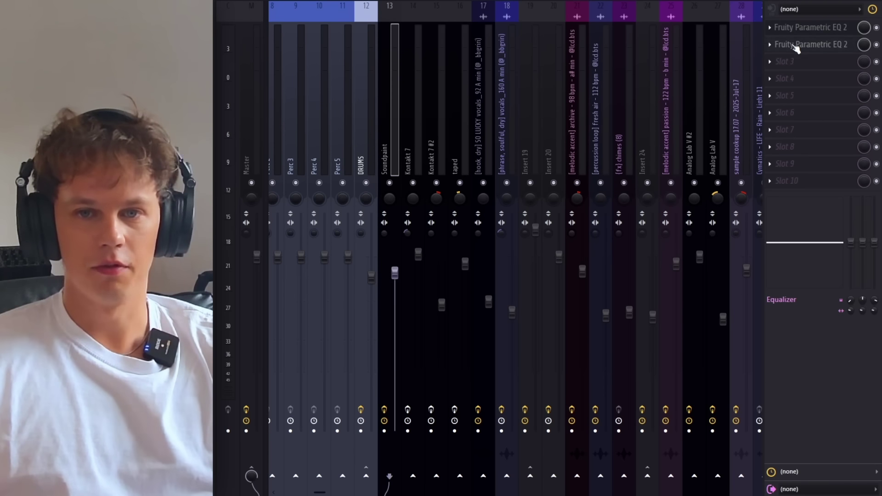
click(796, 45)
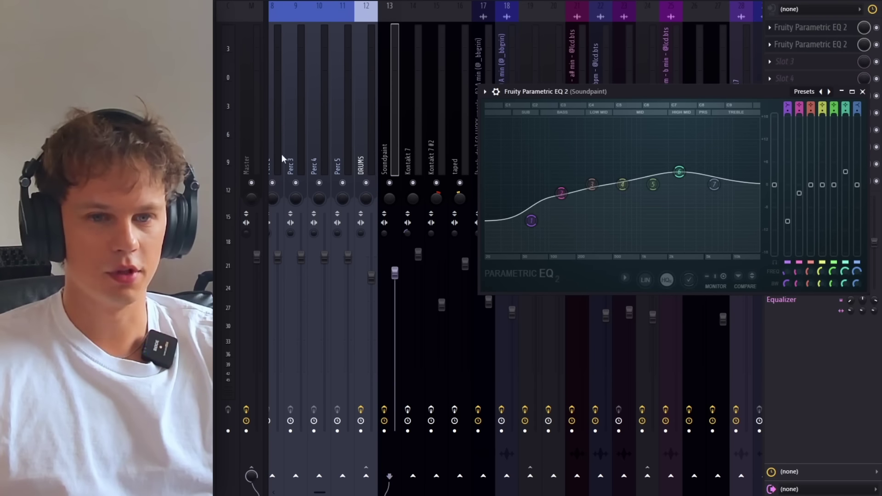
key(Escape)
Inspect the Crystallizer, Fruity Flangus, EchoBoy and PanCake2 settings on the Kontakt 7 mixer track.
click(402, 98)
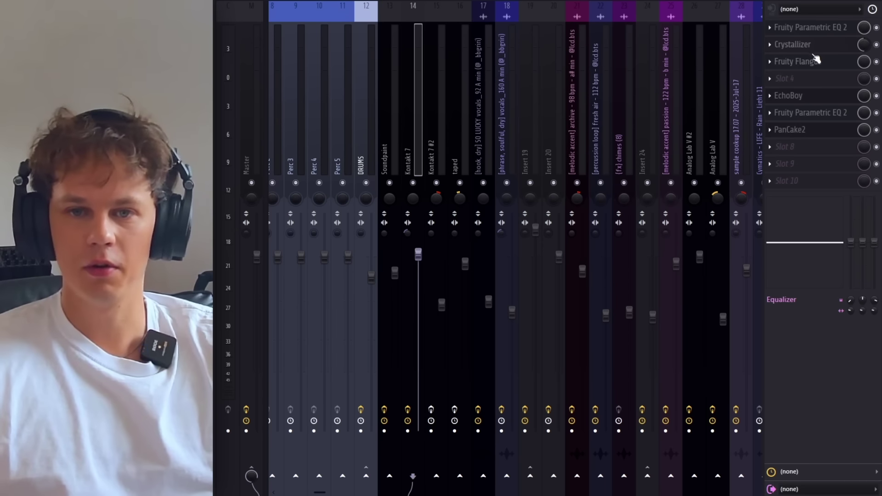
click(822, 48)
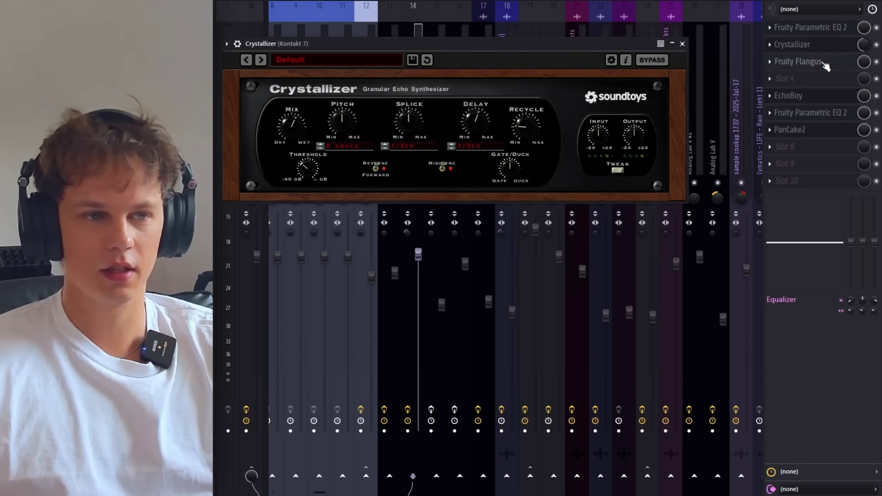
click(824, 63)
click(834, 98)
click(831, 131)
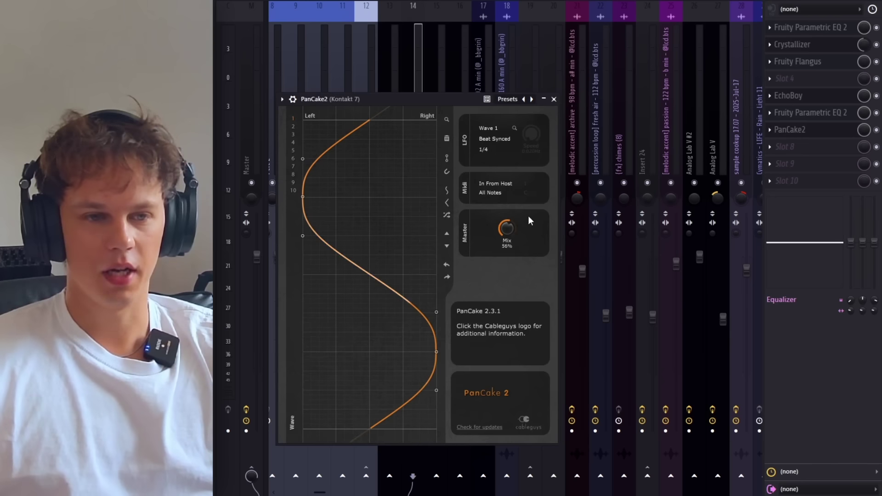
Inspect Devil-Loc, Fruity Flangus and Fruity Parametric EQ 2 on the Kontakt 7 #2 track, and the first effect on the taped track.
click(433, 94)
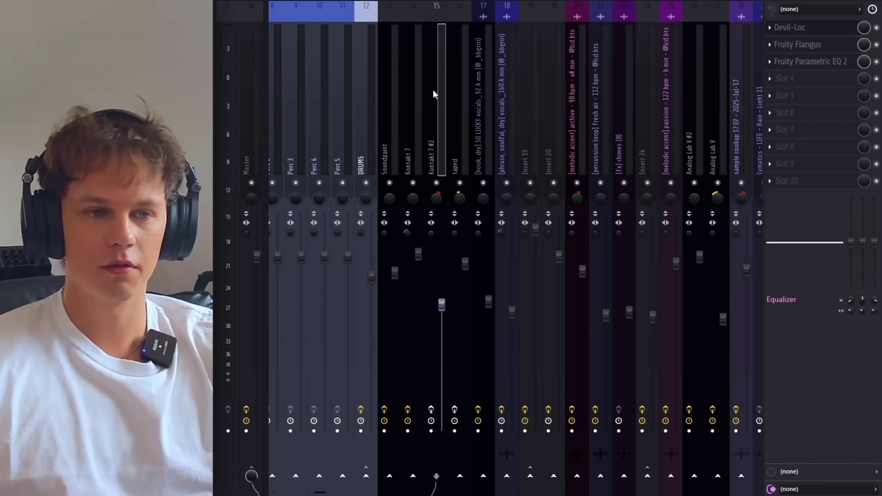
click(805, 29)
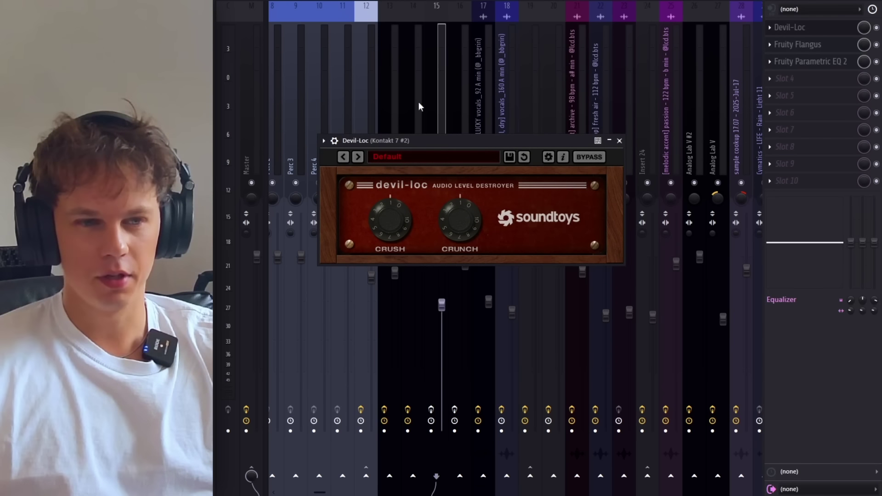
click(847, 48)
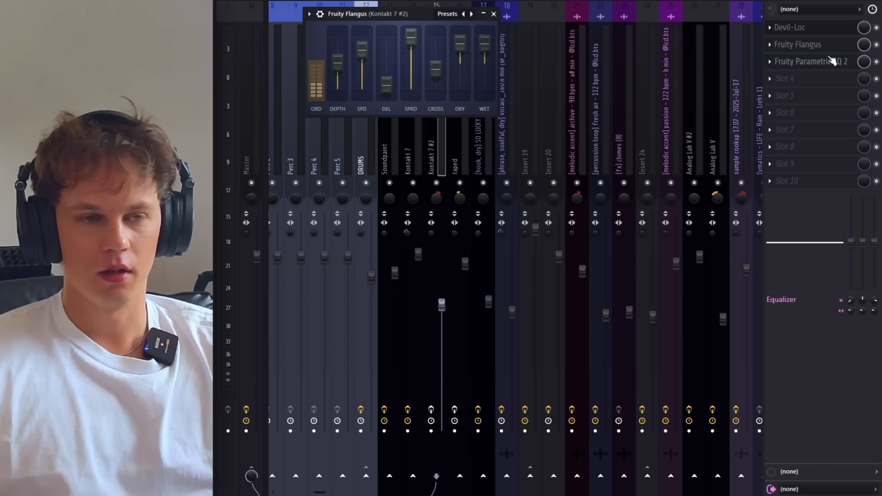
click(832, 61)
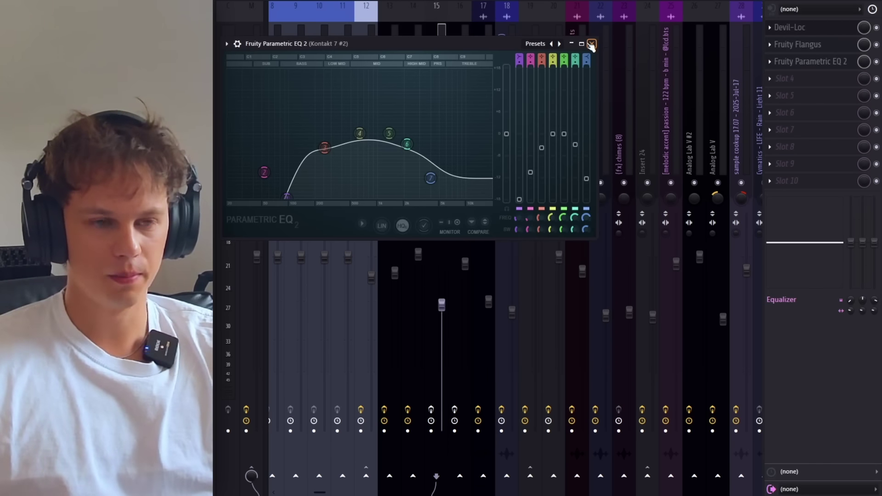
click(591, 44)
key(Right)
click(798, 31)
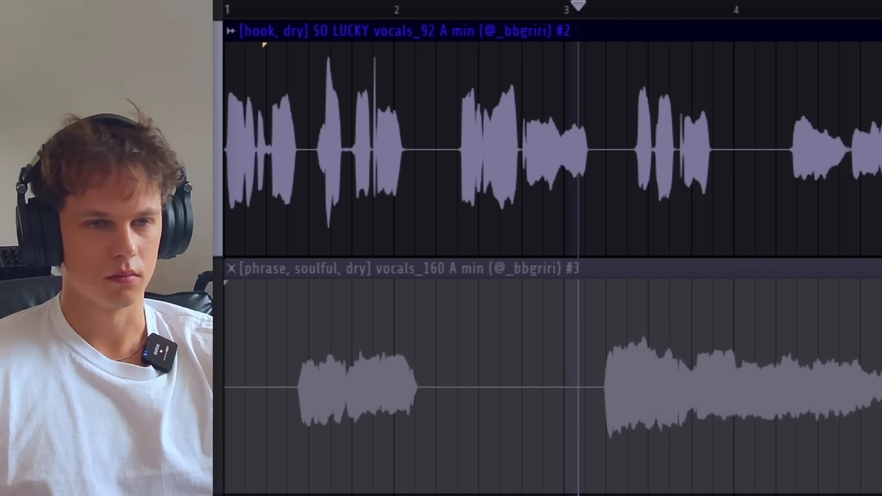
Solo the soulful phrase vocal track in place of the hook vocal and play it.
key(space)
alt+right_click(541, 203)
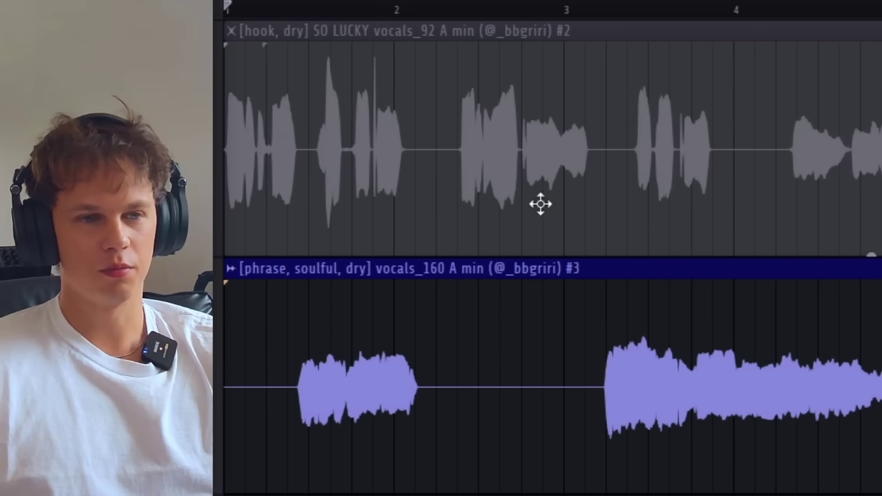
key(space)
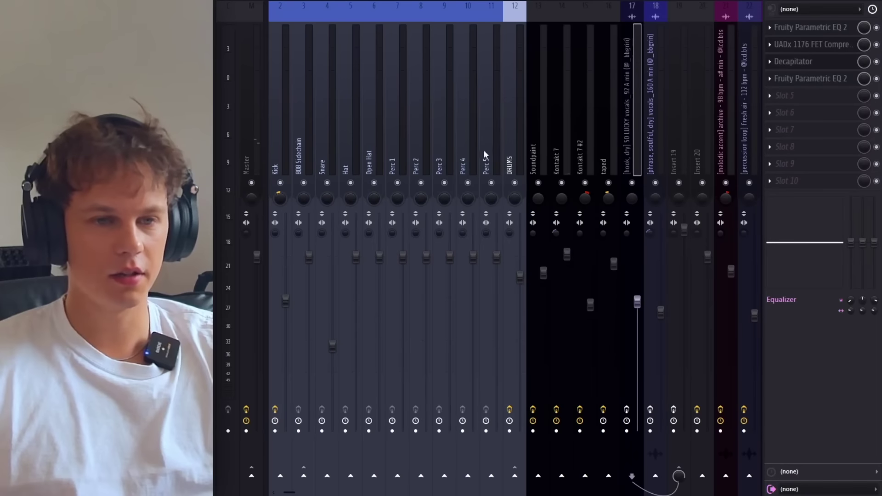
Inspect both EQs, the UADx 1176 compressor and Decapitator on the hook vocal track, and Fruity Delay 3 on the phrase vocal track.
drag(484, 153, 275, 114)
click(794, 31)
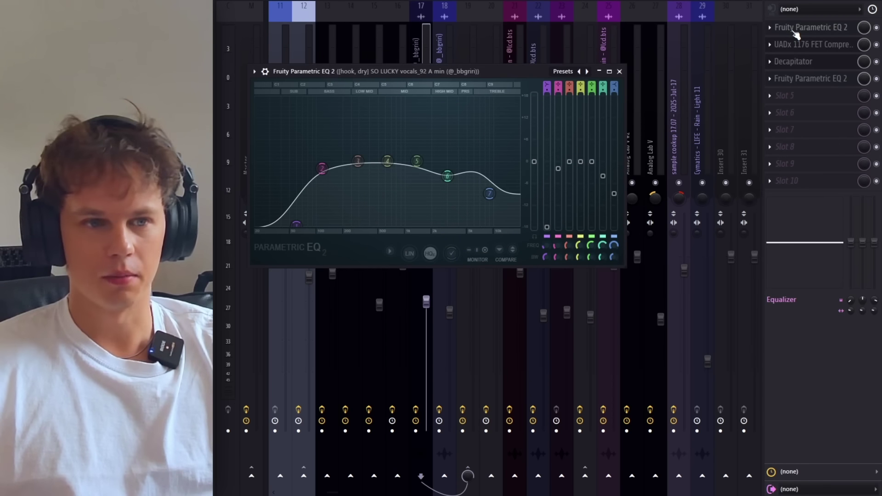
click(831, 46)
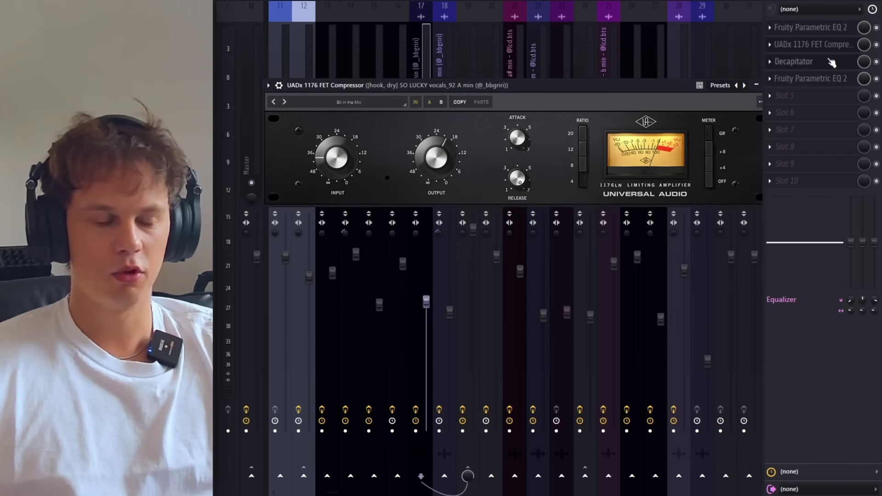
click(831, 63)
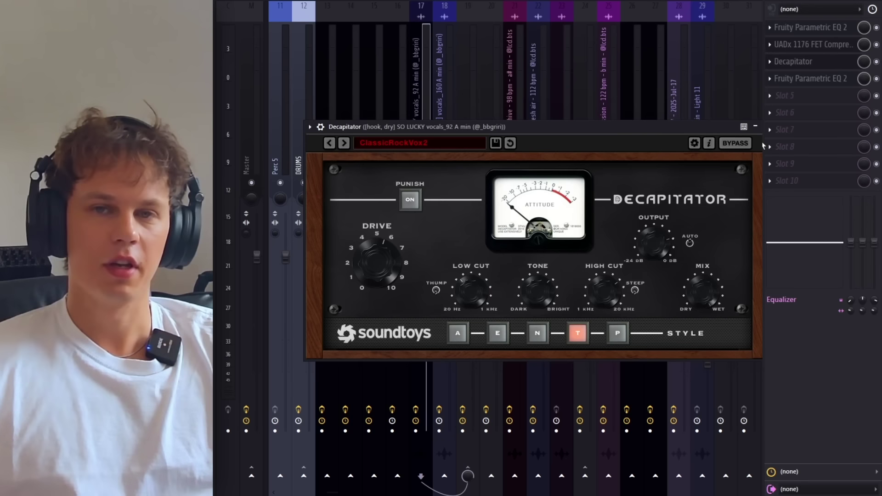
click(824, 79)
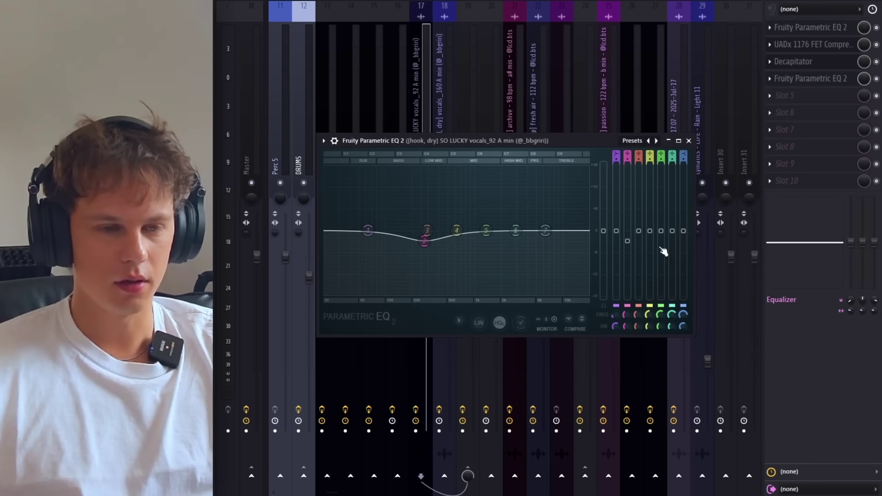
click(441, 53)
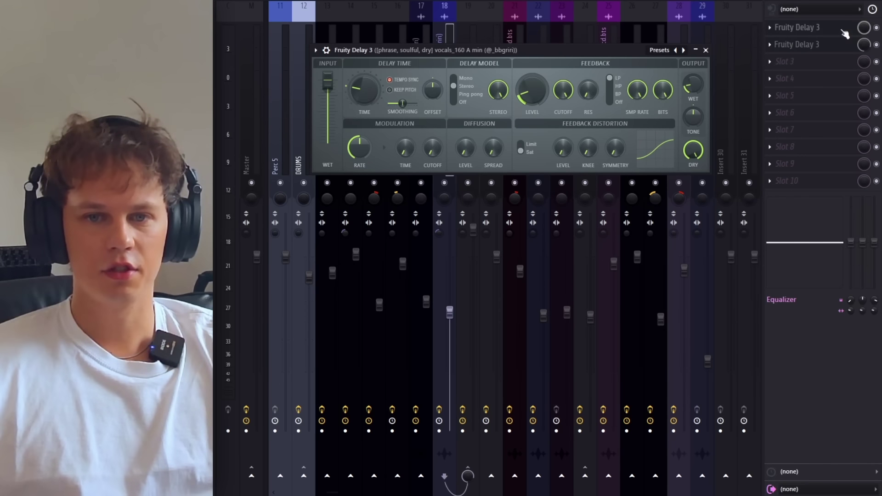
Inspect Little AlterBoy, both Fruity Parametric EQ 2s, Fruity Flangus and EchoBoy on the Insert 19 track.
key(Right)
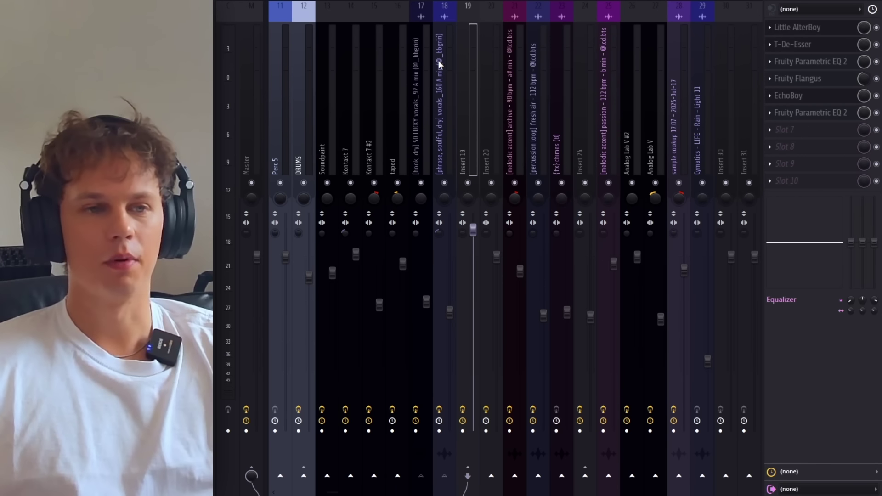
click(811, 28)
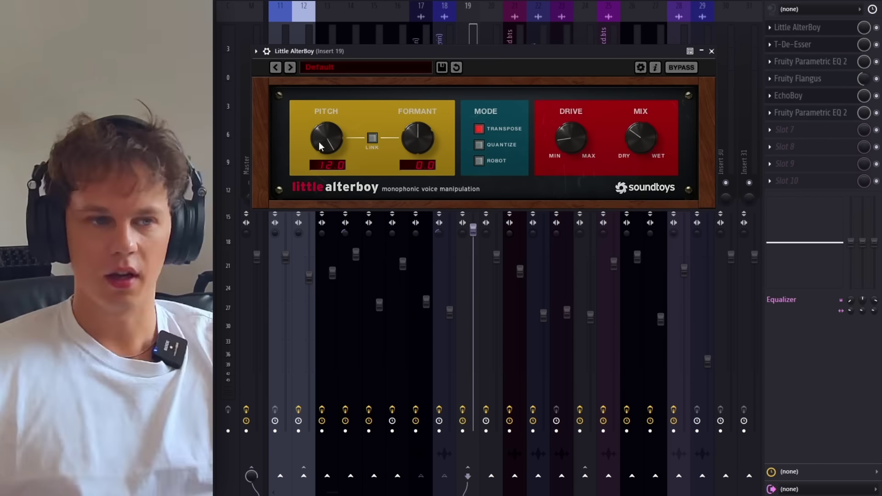
click(810, 61)
click(822, 79)
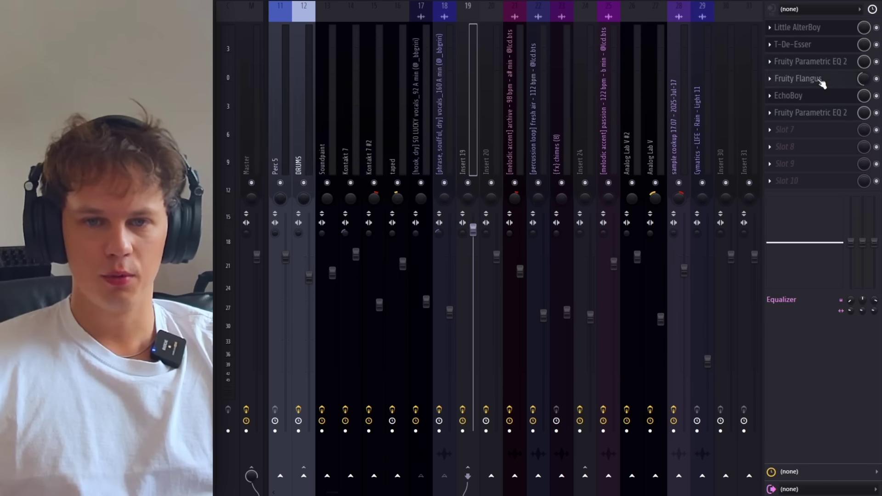
click(823, 96)
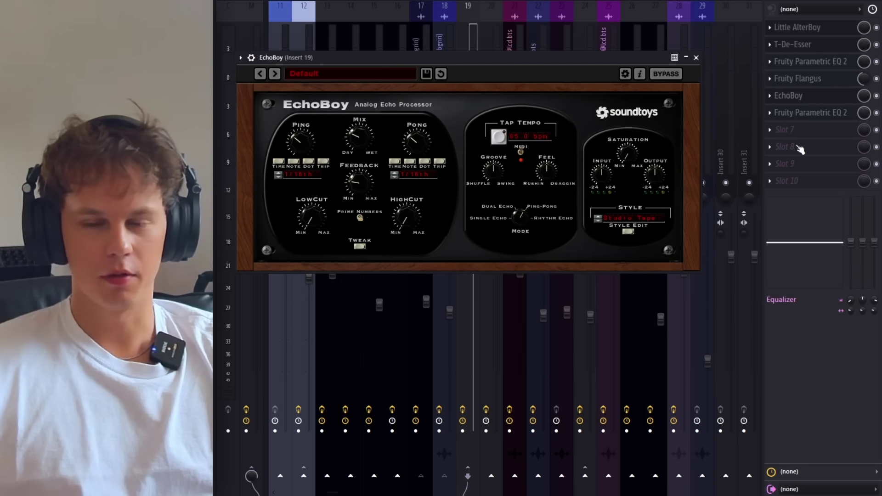
click(835, 119)
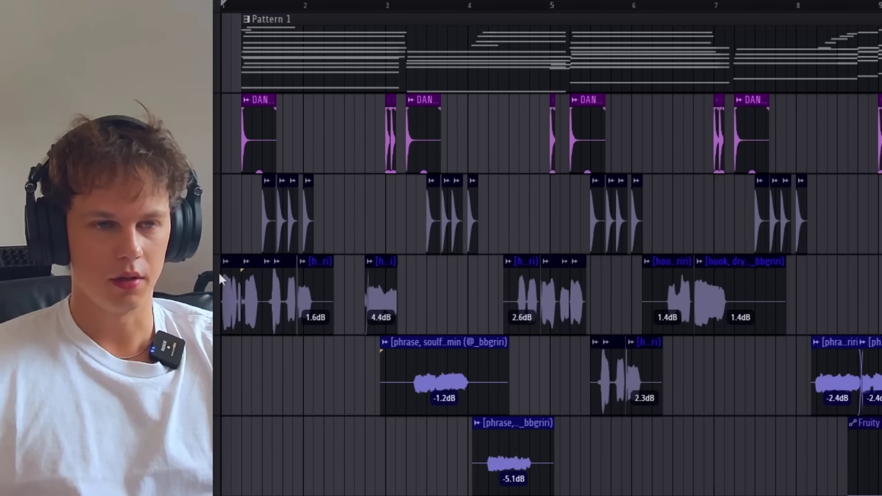
Play the vocal arrangement and examine the phrase vocal clips above the Fruity Delay 3 mix level automation.
key(space)
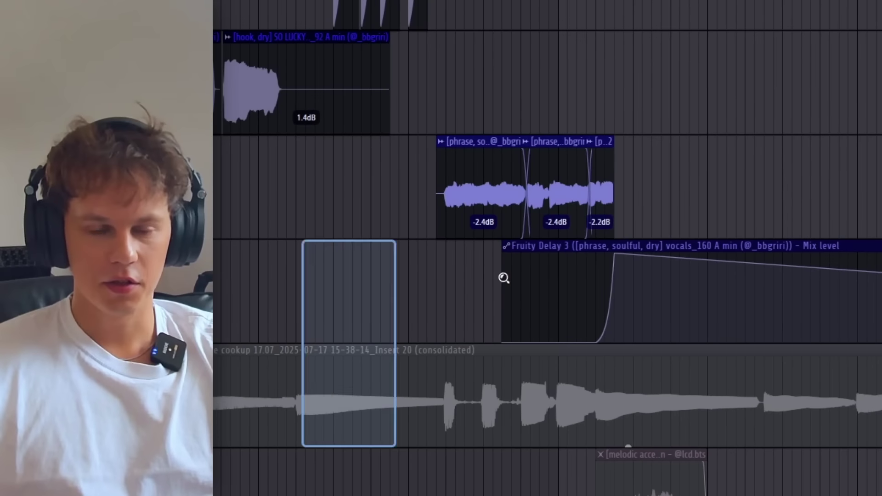
scroll(504, 278, up, 2)
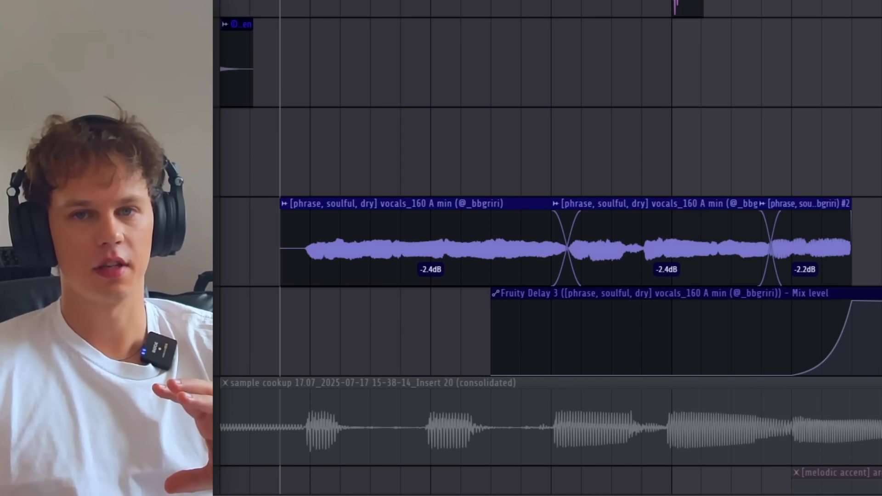
key(space)
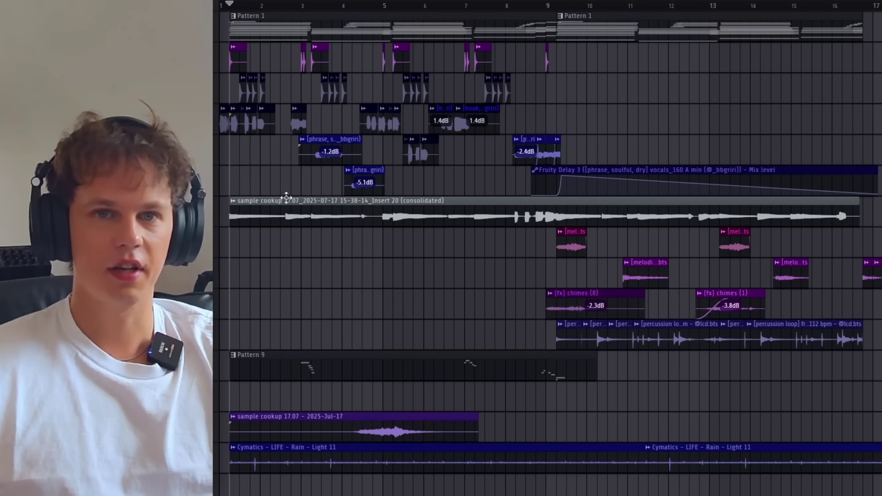
Select the consolidated sample cookup Insert 20 audio clip in the playlist.
click(279, 243)
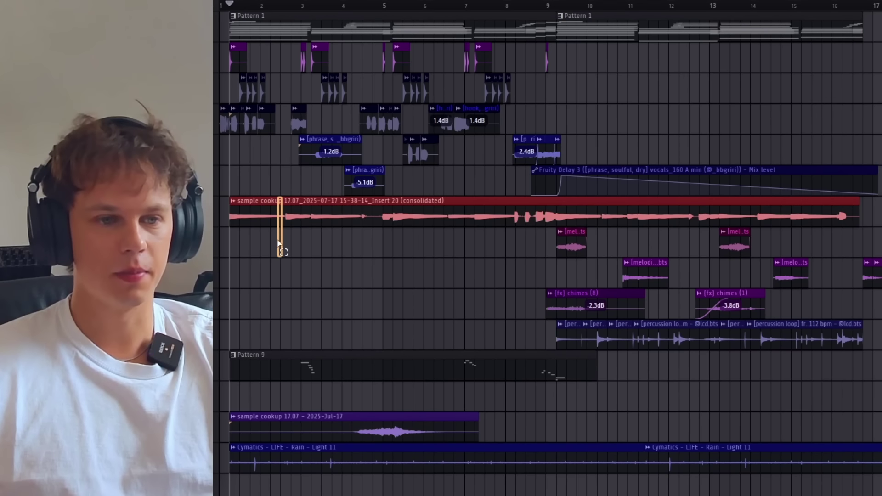
ctrl+click(386, 256)
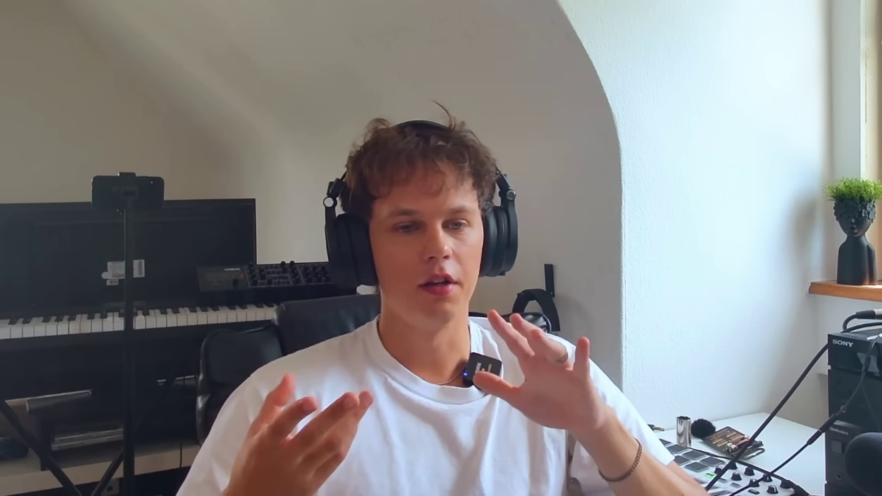
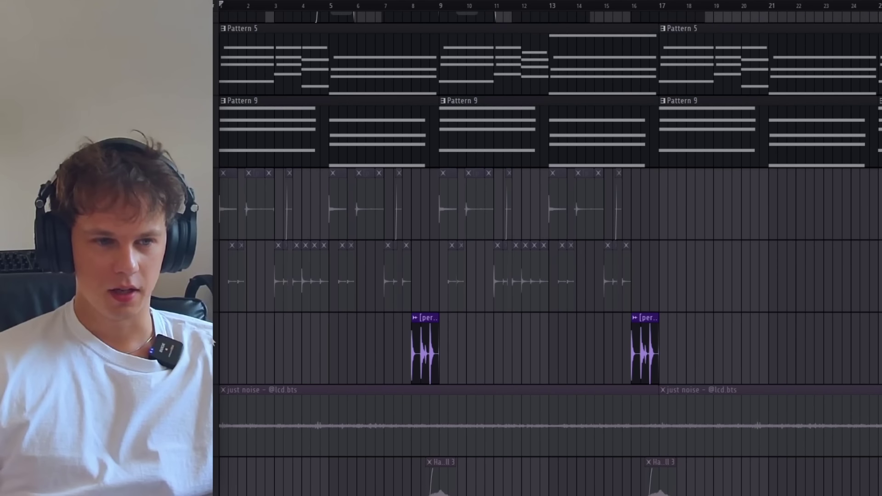
Unmute the two percussion tracks directly below the Pattern 9 track in the playlist.
click(214, 311)
click(214, 237)
scroll(214, 244, down, 1)
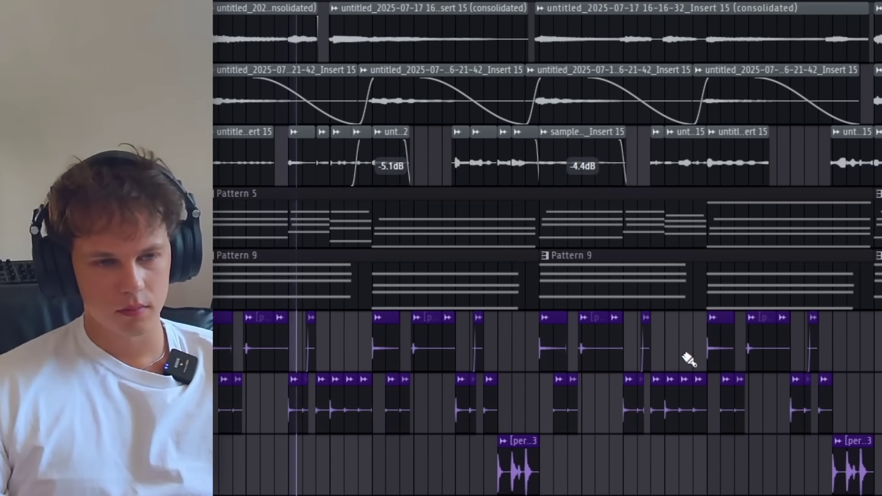
scroll(547, 248, down, 1)
scroll(547, 248, down, 3)
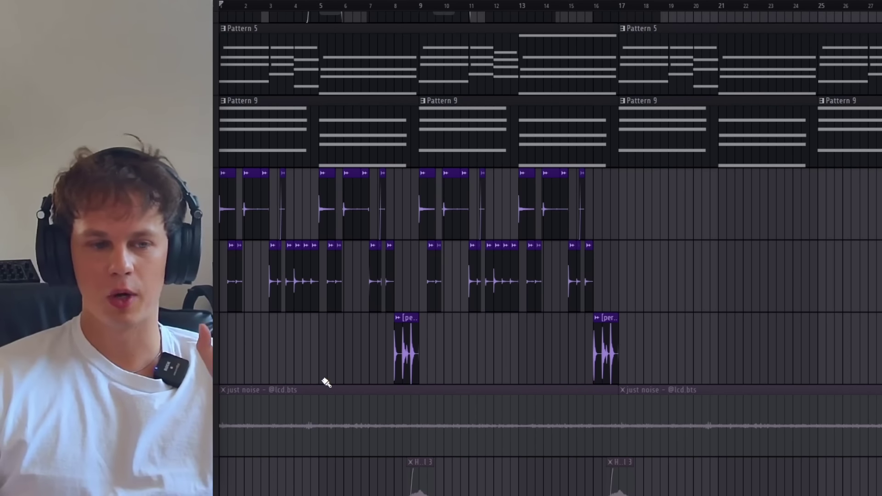
Unmute the just noise track and the Hat Swell 3 track in the playlist.
scroll(326, 382, down, 2)
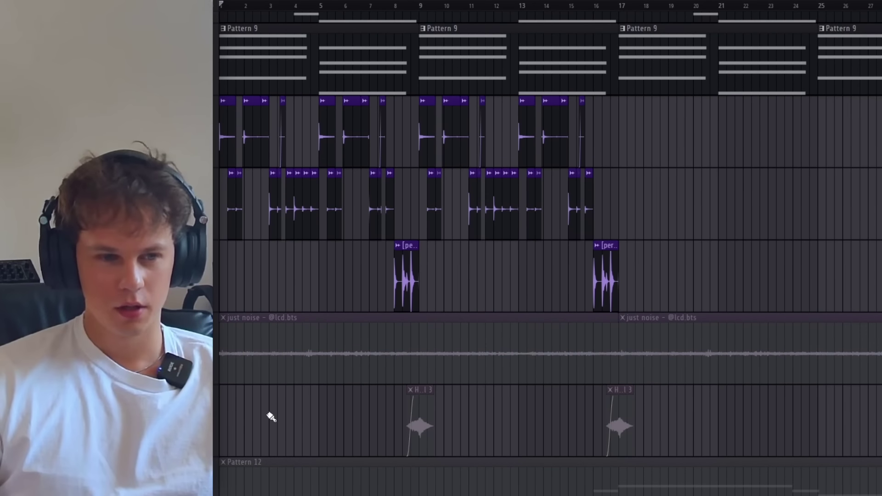
click(211, 381)
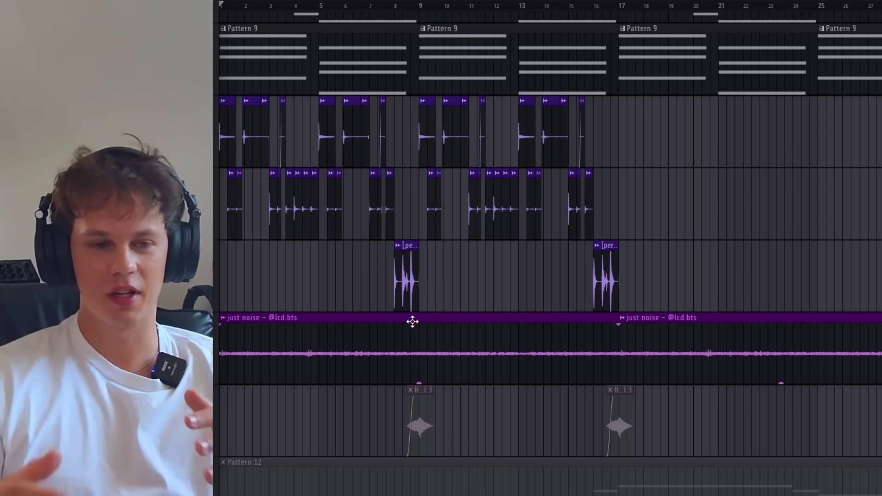
scroll(401, 239, up, 2)
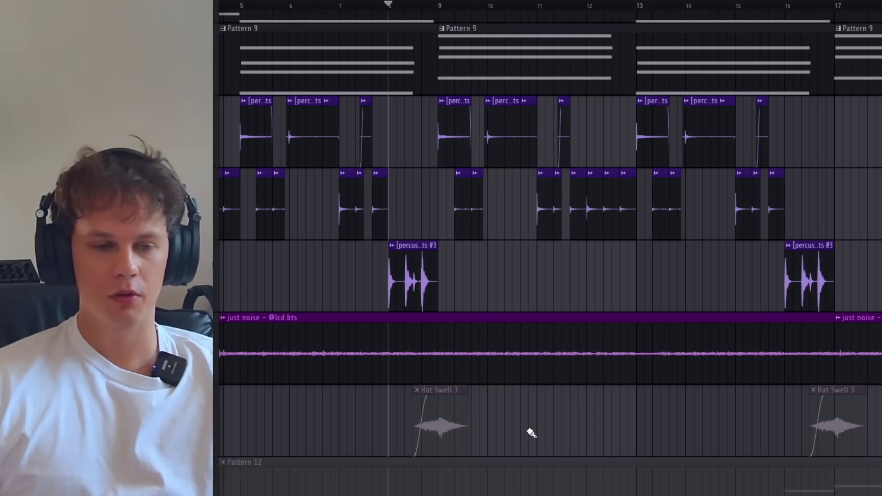
scroll(591, 374, down, 1)
click(451, 379)
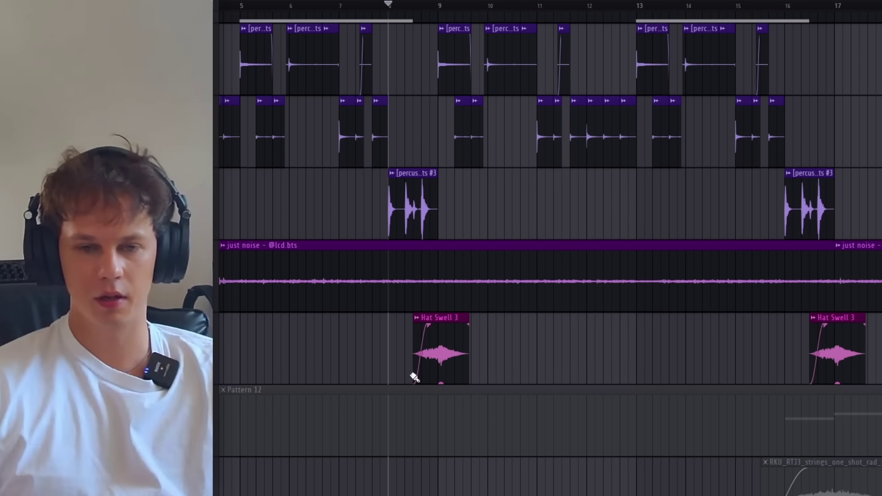
scroll(518, 360, down, 4)
scroll(480, 365, down, 1)
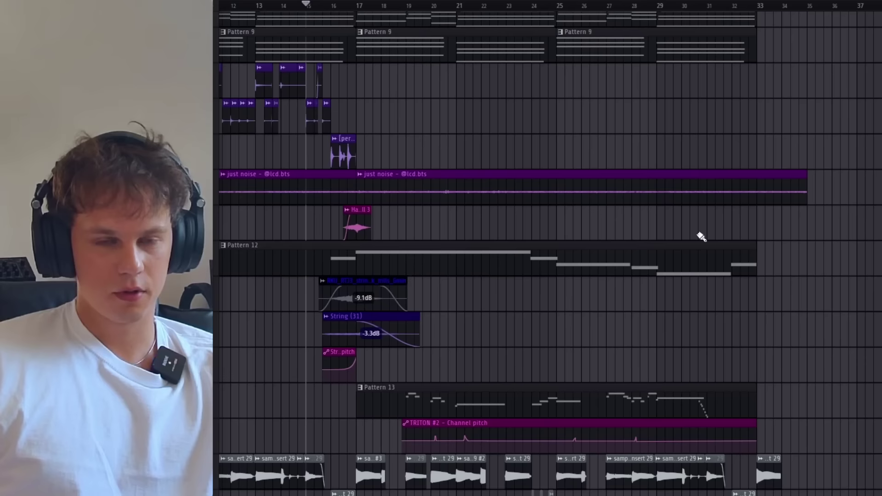
Solo the Pattern 12 track in the playlist.
scroll(622, 291, up, 3)
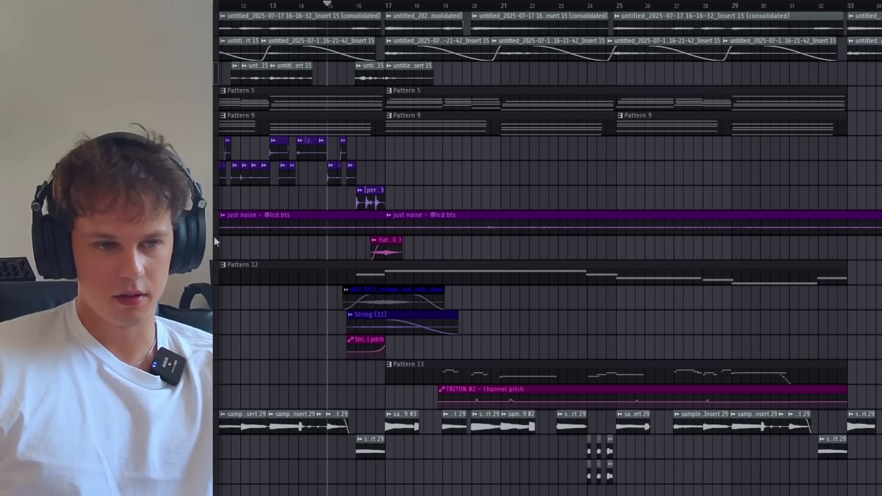
right_click(210, 275)
scroll(854, 40, up, 3)
scroll(414, 230, down, 4)
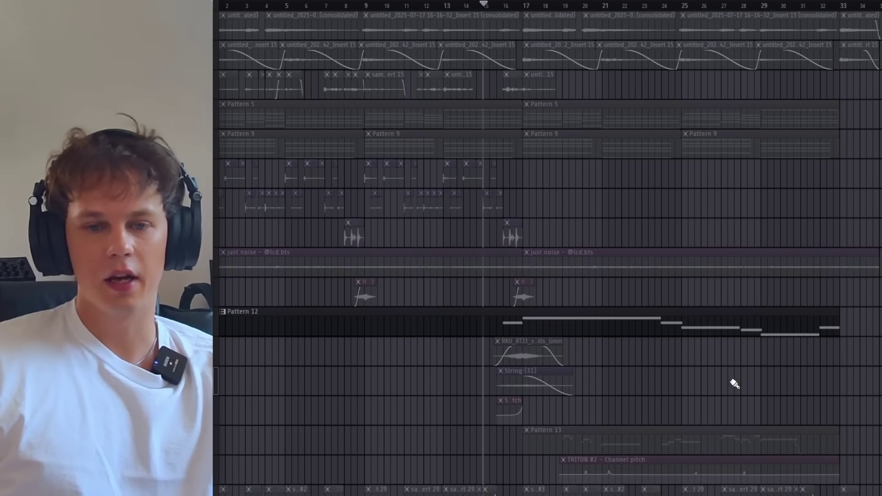
scroll(498, 480, up, 3)
double_click(545, 304)
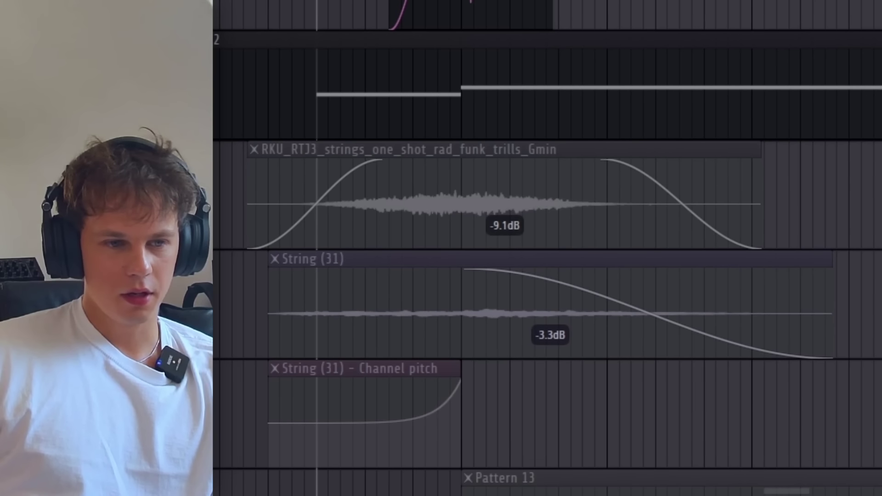
Isolate the String (31) clip with its channel pitch automation and play it back.
click(214, 196)
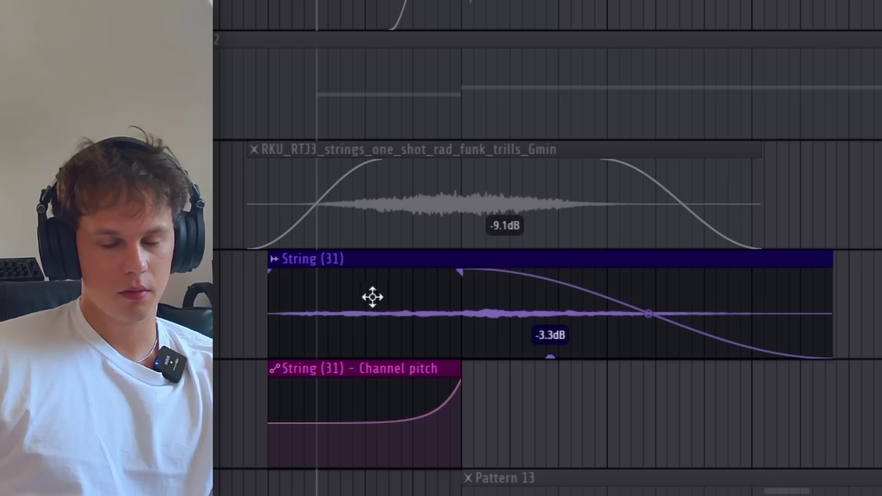
mouse_move(318, 409)
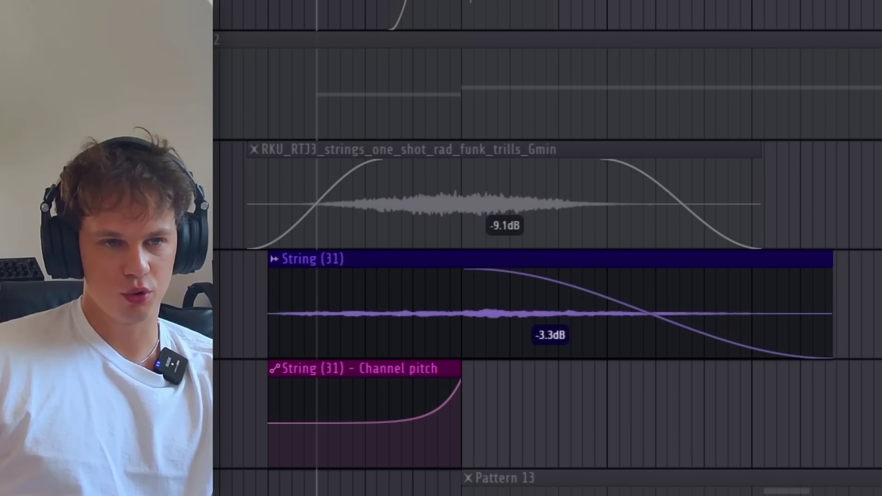
key(space)
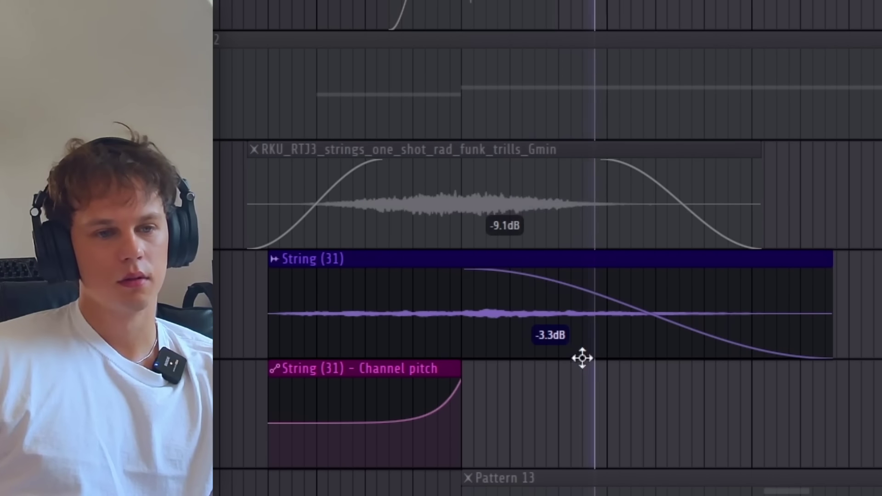
key(space)
Unmute the RKU_RTJ3 strings and Pattern 12 tracks, and play the section with and without the String (31) clip.
click(138, 195)
click(138, 86)
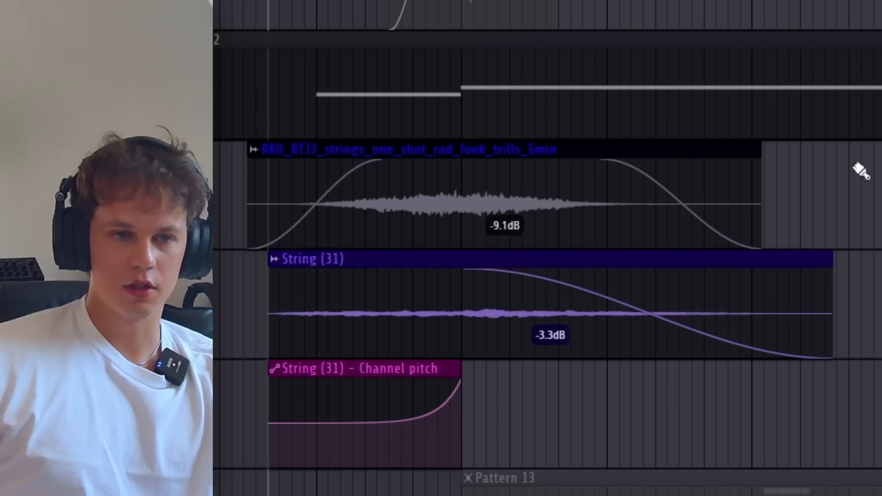
key(space)
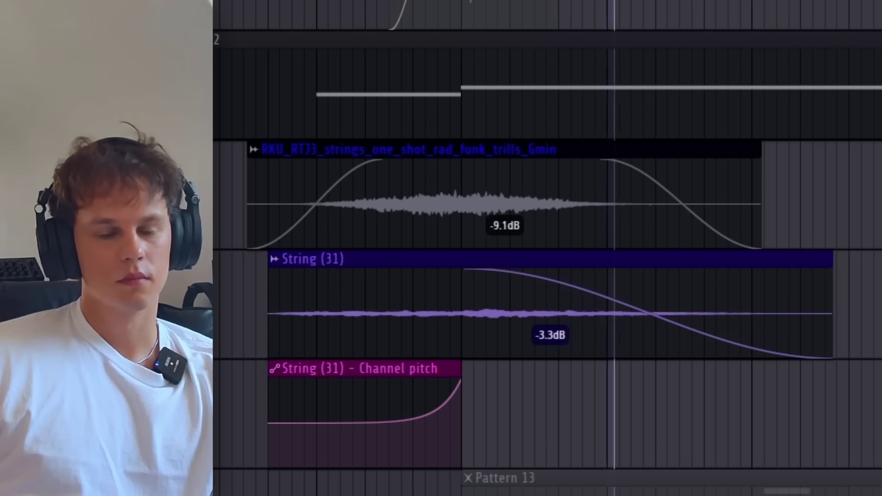
key(space)
click(138, 305)
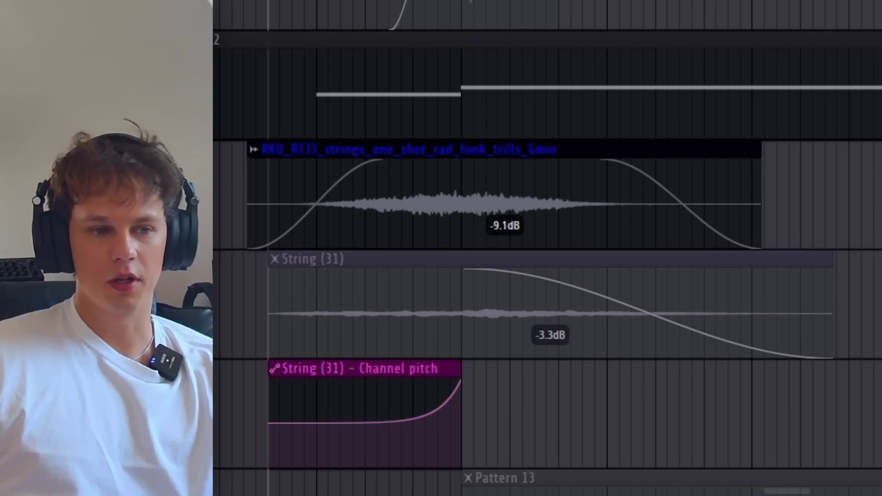
key(space)
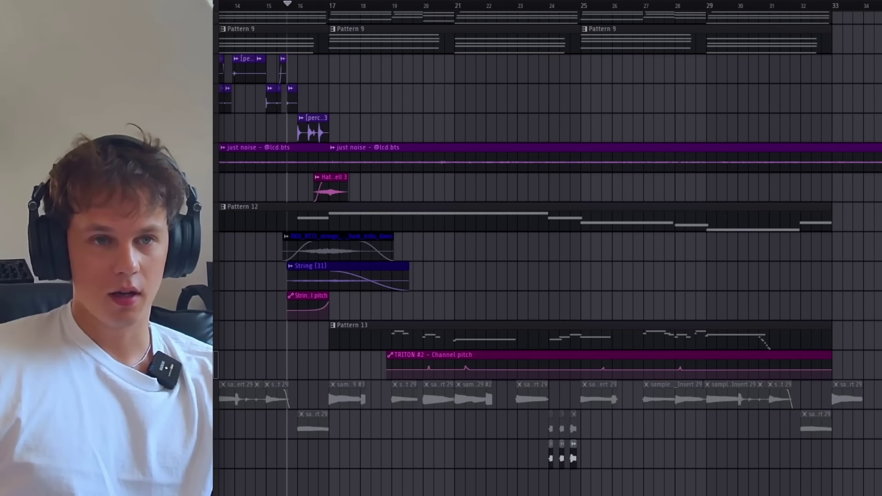
Open the Pattern 13 melody in the piano roll and select its opening notes in bars 3 and 4.
key(F6)
click(322, 314)
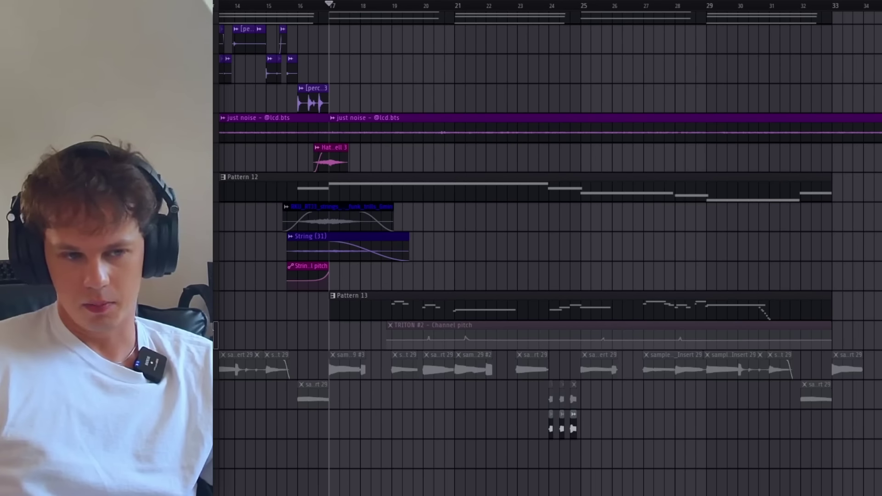
drag(279, 206, 382, 90)
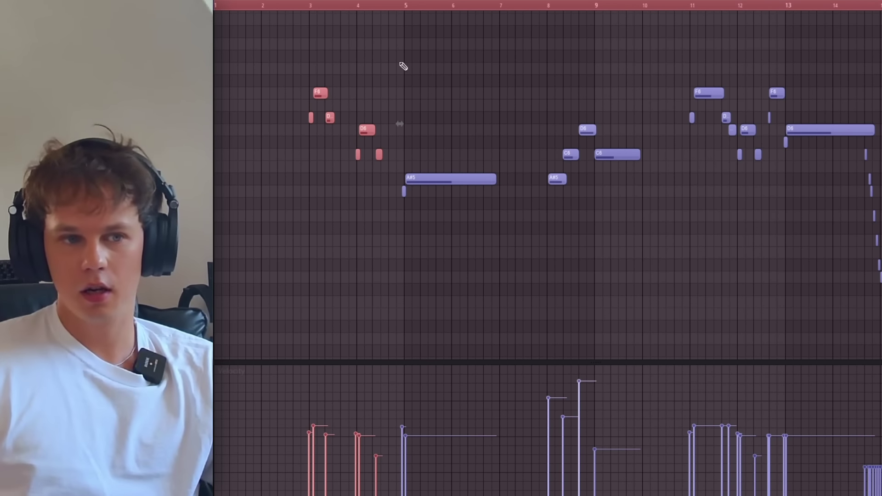
drag(294, 72, 390, 175)
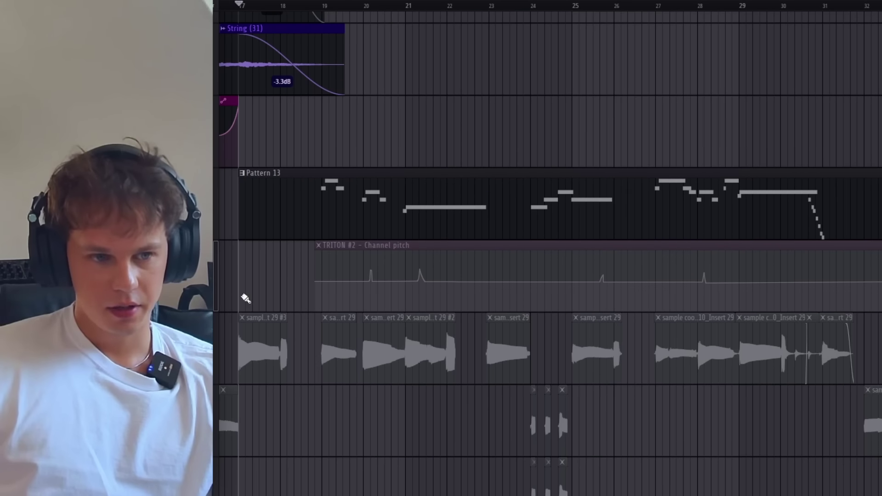
Unmute the TRITON #2 channel pitch automation track and open Devil-Loc on the TRITON #2 mixer channel.
click(213, 311)
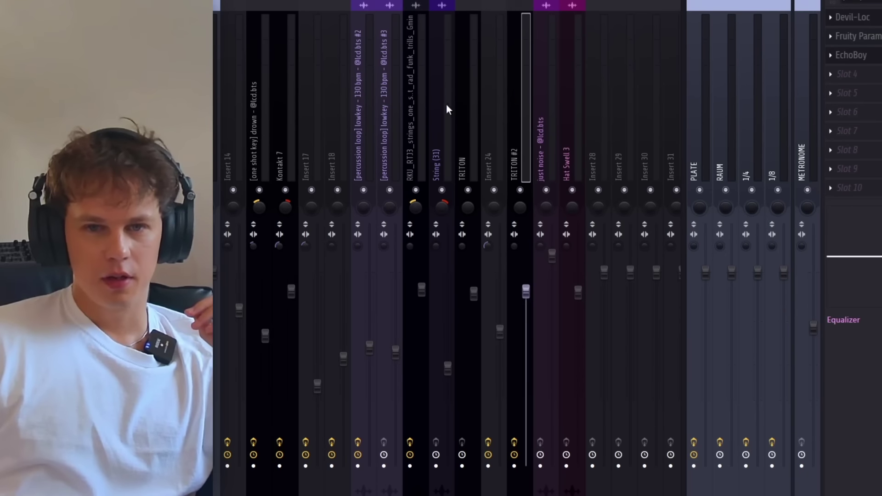
click(843, 23)
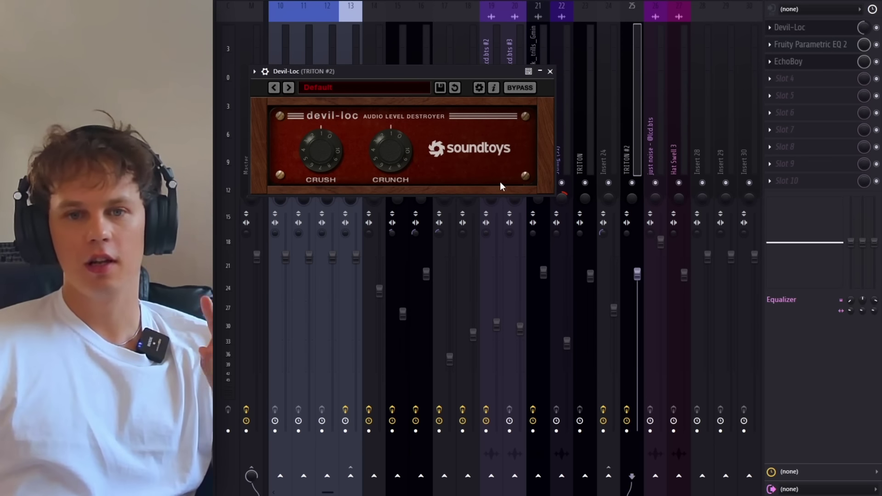